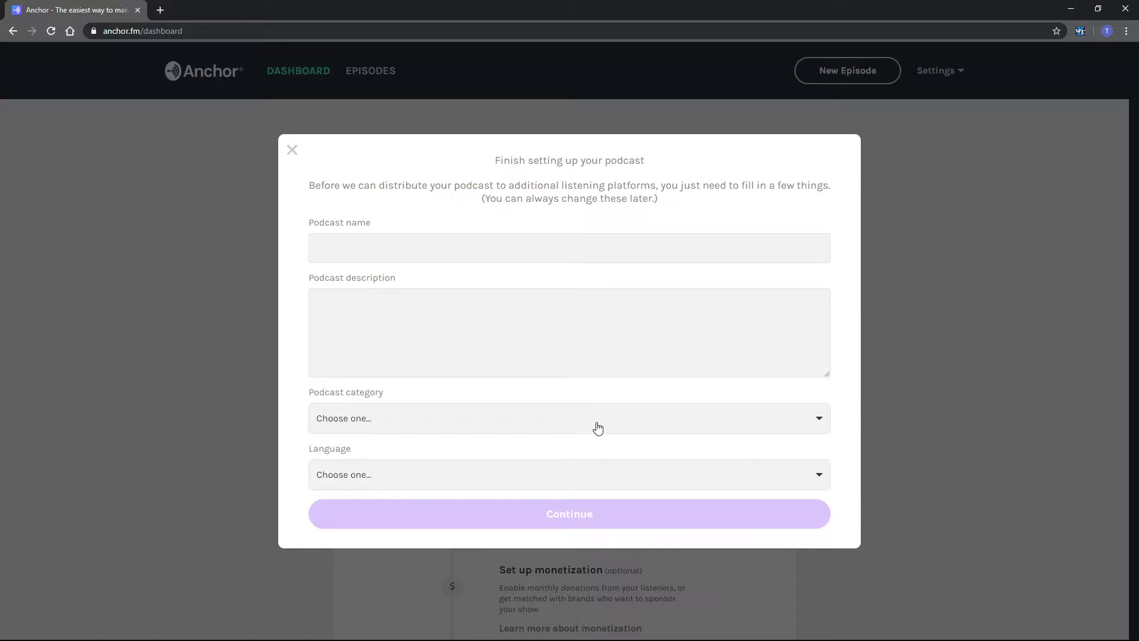
- Enter "Podcast Udemy" as the podcast name and "Aqui vai a descrição" as its description
{"action": "left_click", "coordinate": [419, 241]}
{"action": "type", "text": "Podcast Udem,"}
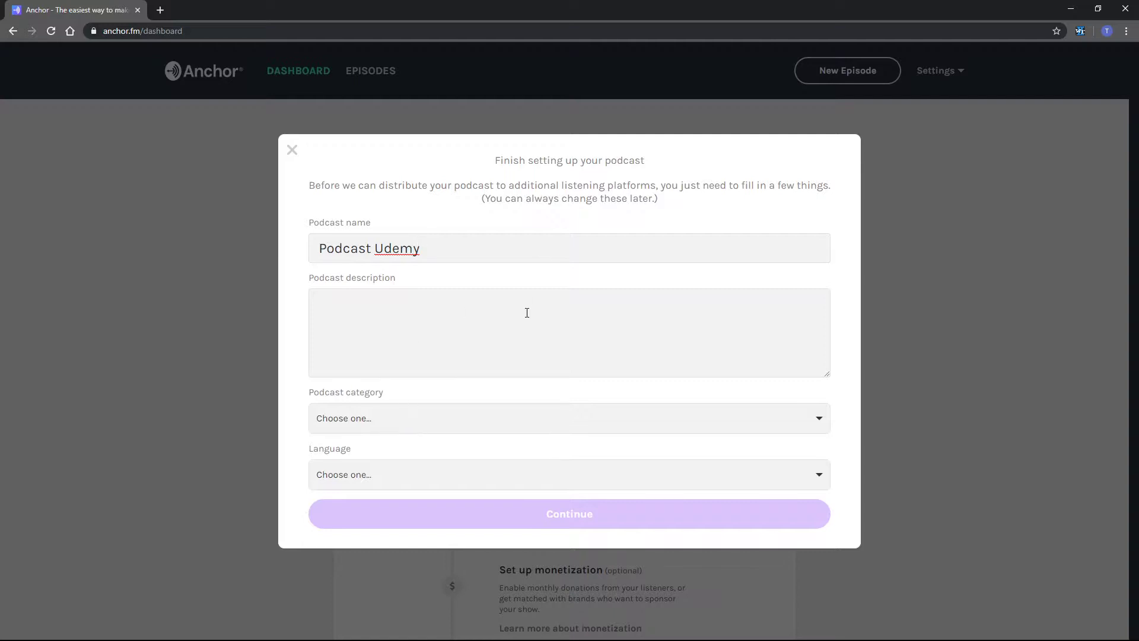
{"action": "left_click", "coordinate": [525, 350]}
{"action": "type", "text": "Aqui vai a descri"}
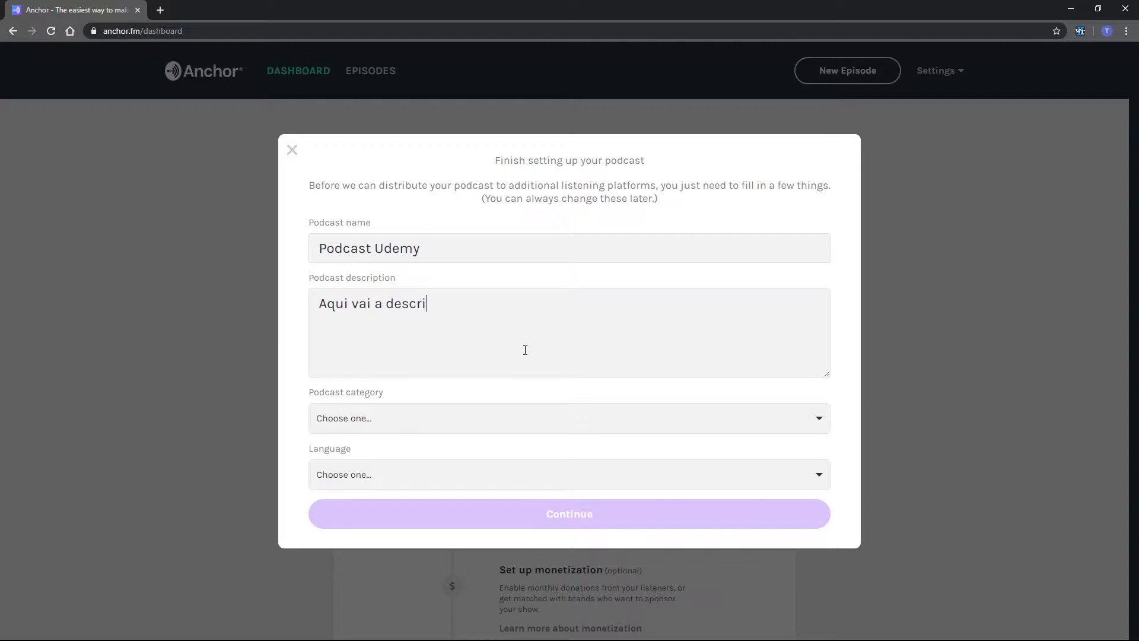
{"action": "type", "text": "ção"}
- Set the podcast category to Marketing
{"action": "left_click", "coordinate": [410, 424]}
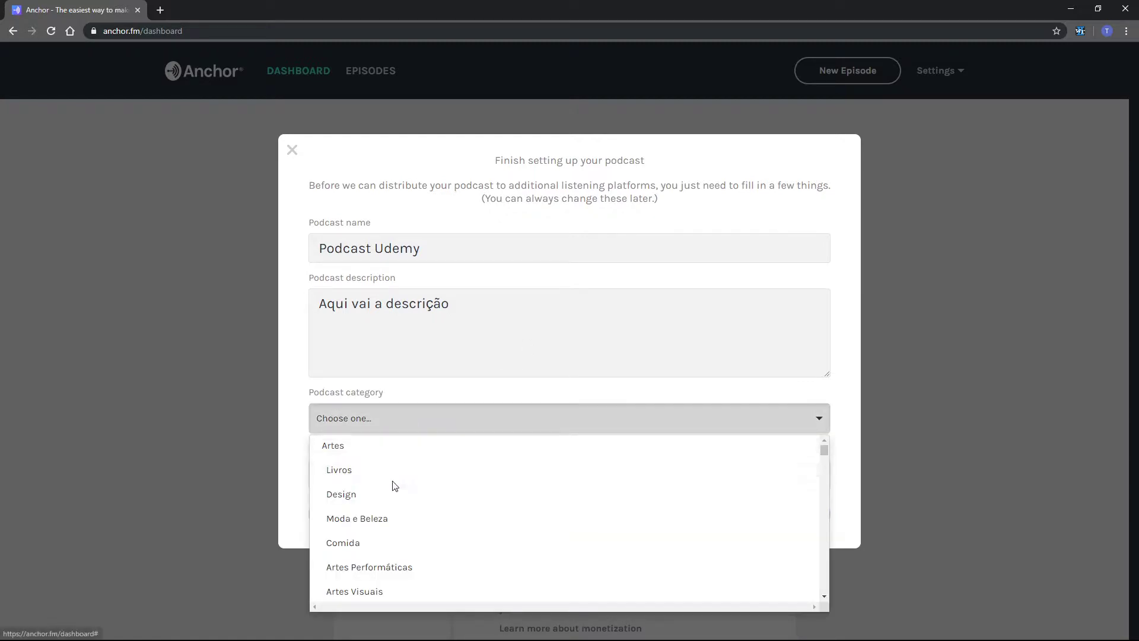
{"action": "scroll", "coordinate": [391, 493], "scroll_direction": "down", "scroll_amount": 8}
{"action": "scroll", "coordinate": [409, 521], "scroll_direction": "up", "scroll_amount": 3}
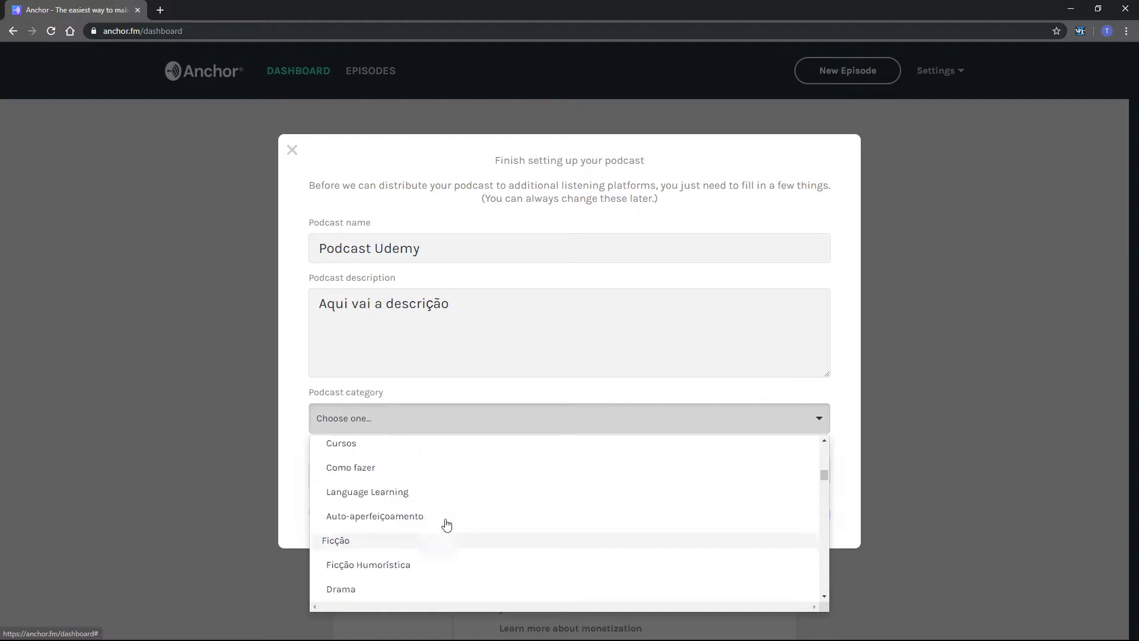
{"action": "scroll", "coordinate": [438, 514], "scroll_direction": "down", "scroll_amount": 2}
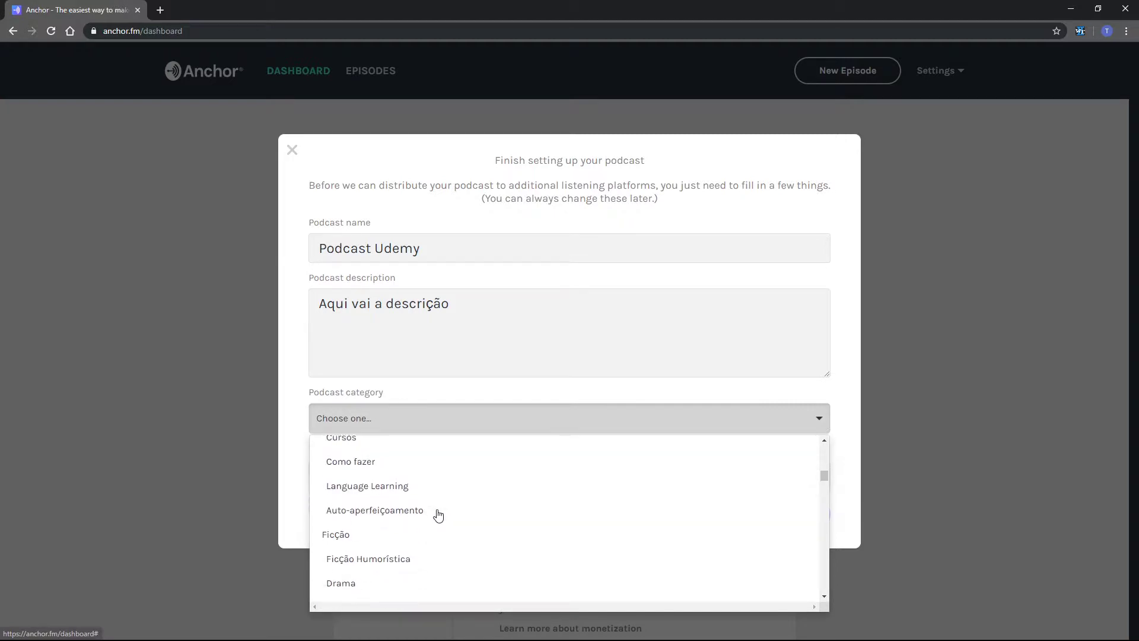
{"action": "scroll", "coordinate": [438, 514], "scroll_direction": "up", "scroll_amount": 4}
{"action": "left_click", "coordinate": [414, 499]}
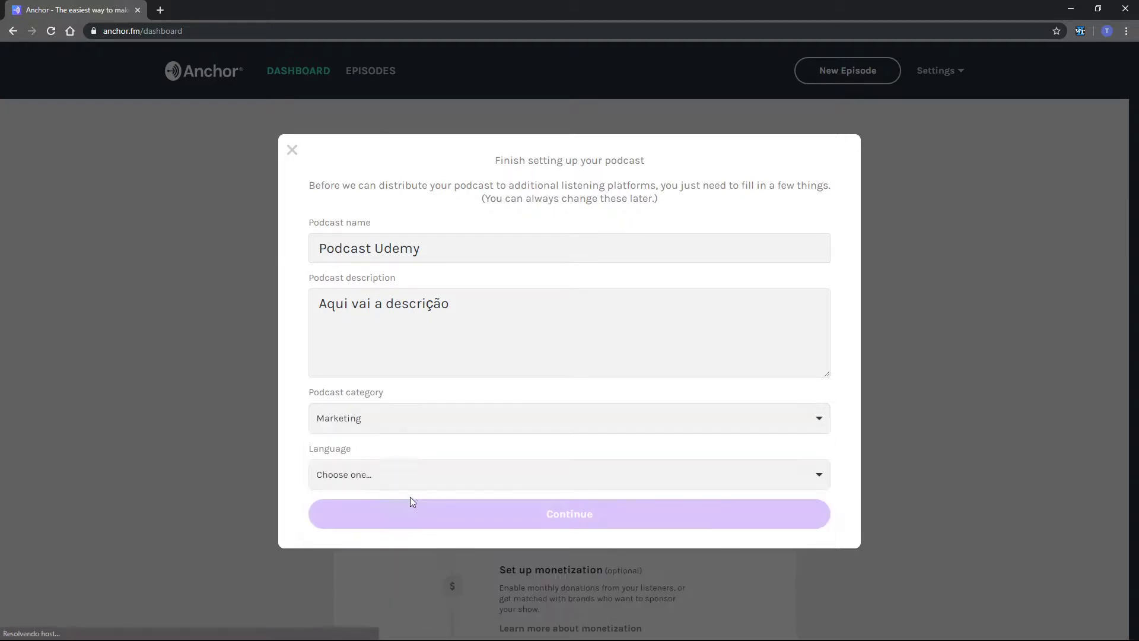
- Set the podcast language to Portuguese (Brazil) and continue to the cover art selection
{"action": "left_click", "coordinate": [382, 482]}
{"action": "scroll", "coordinate": [389, 509], "scroll_direction": "down", "scroll_amount": 3}
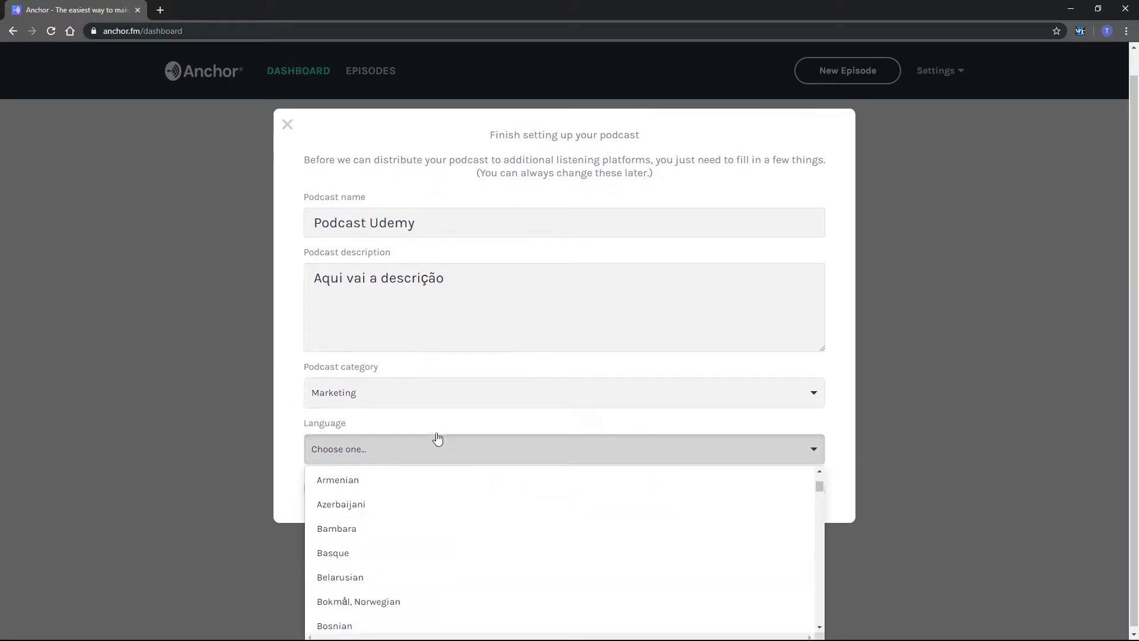
{"action": "scroll", "coordinate": [449, 518], "scroll_direction": "down", "scroll_amount": 7}
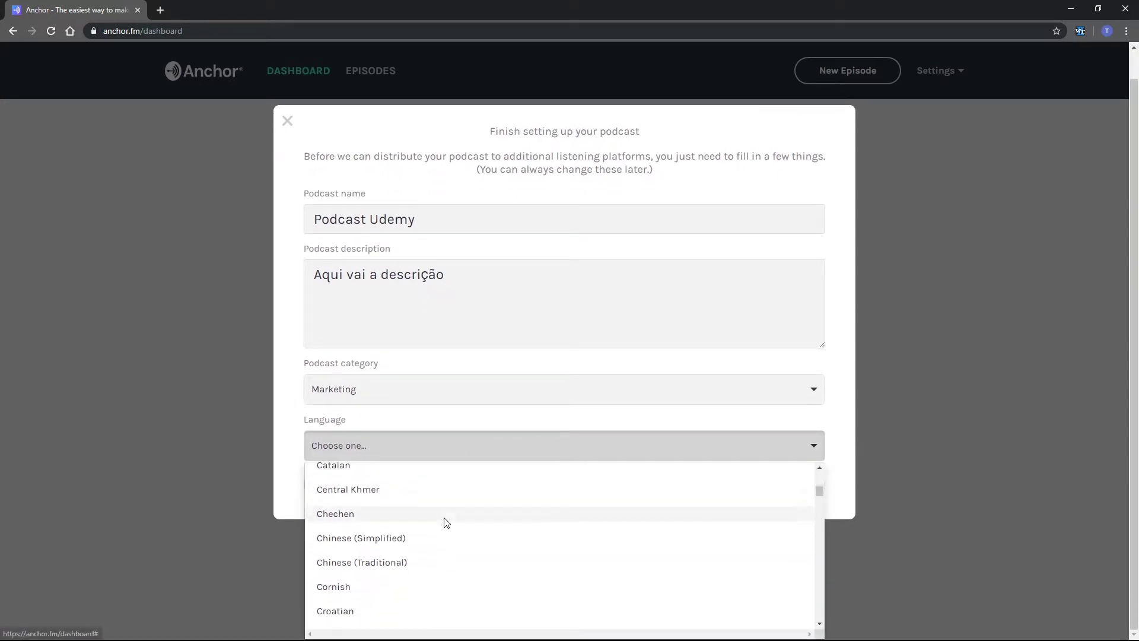
{"action": "scroll", "coordinate": [443, 527], "scroll_direction": "down", "scroll_amount": 8}
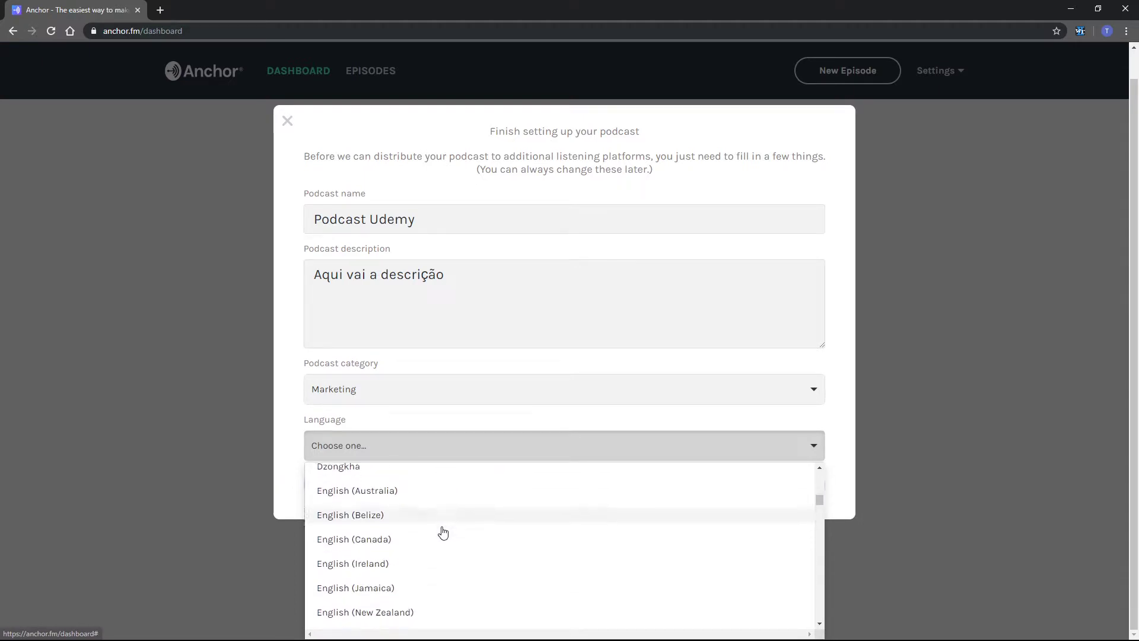
{"action": "scroll", "coordinate": [443, 533], "scroll_direction": "down", "scroll_amount": 10}
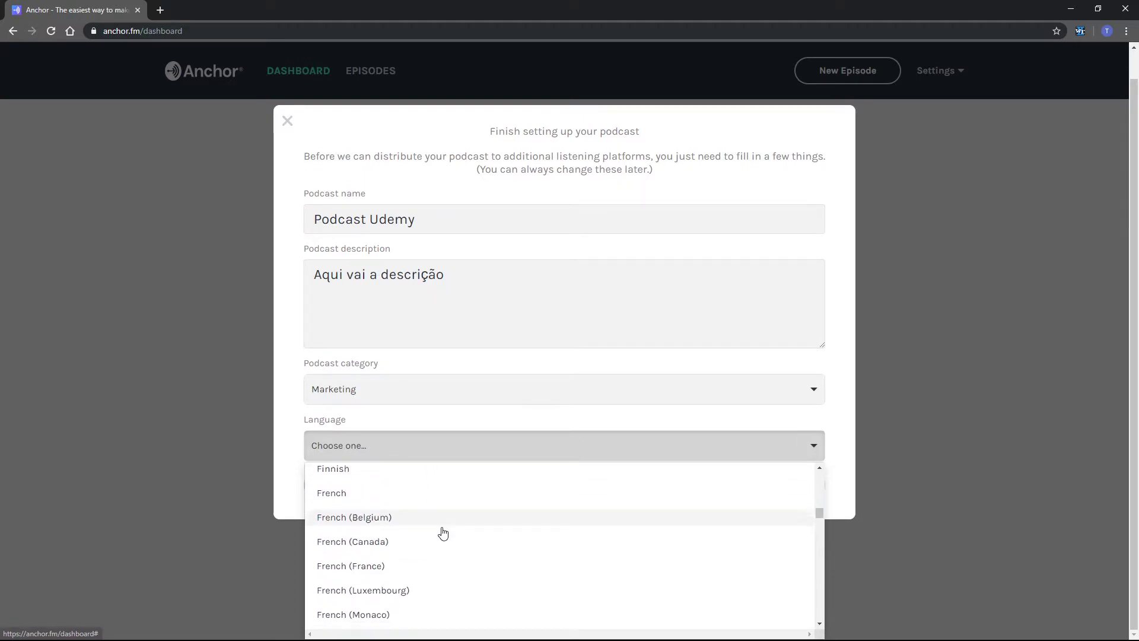
{"action": "scroll", "coordinate": [443, 531], "scroll_direction": "down", "scroll_amount": 6}
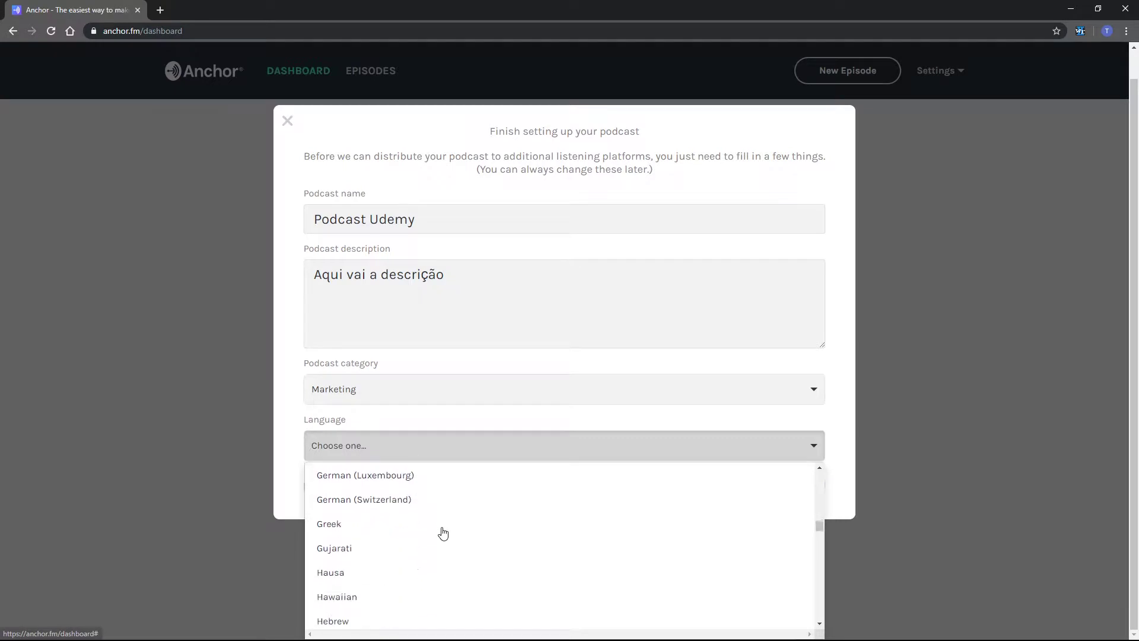
{"action": "scroll", "coordinate": [443, 532], "scroll_direction": "down", "scroll_amount": 8}
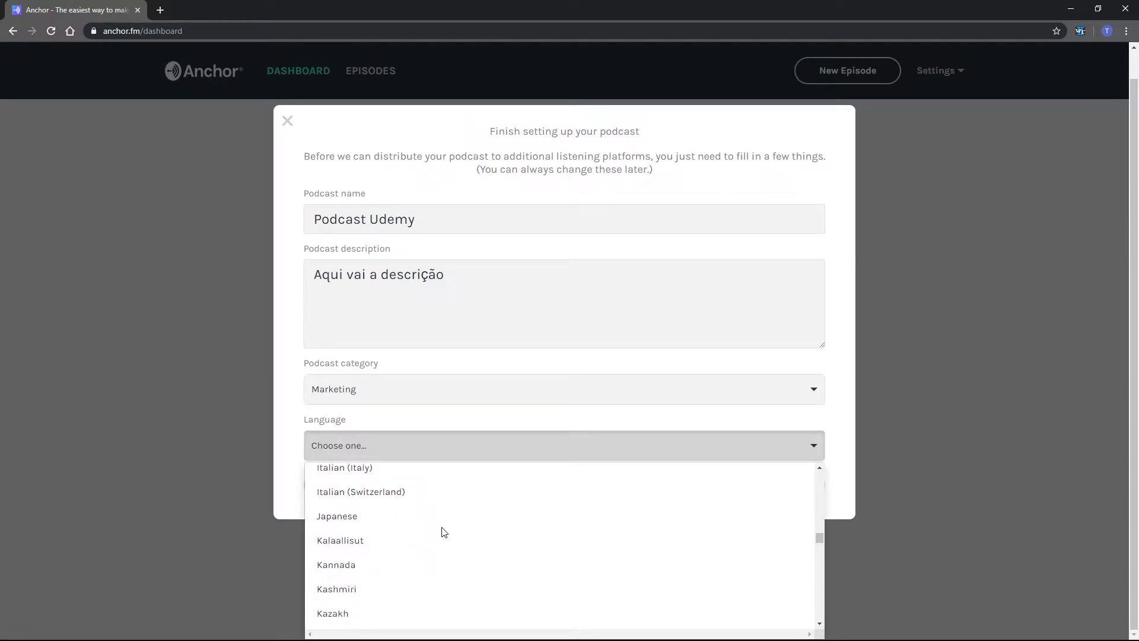
{"action": "scroll", "coordinate": [443, 531], "scroll_direction": "down", "scroll_amount": 8}
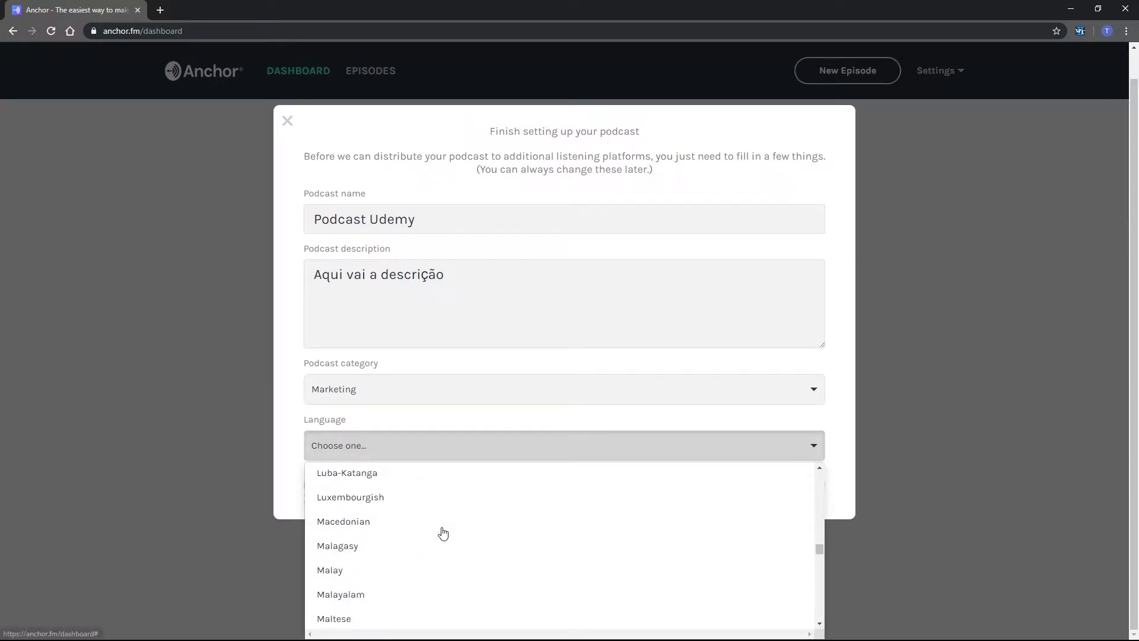
{"action": "scroll", "coordinate": [444, 531], "scroll_direction": "down", "scroll_amount": 5}
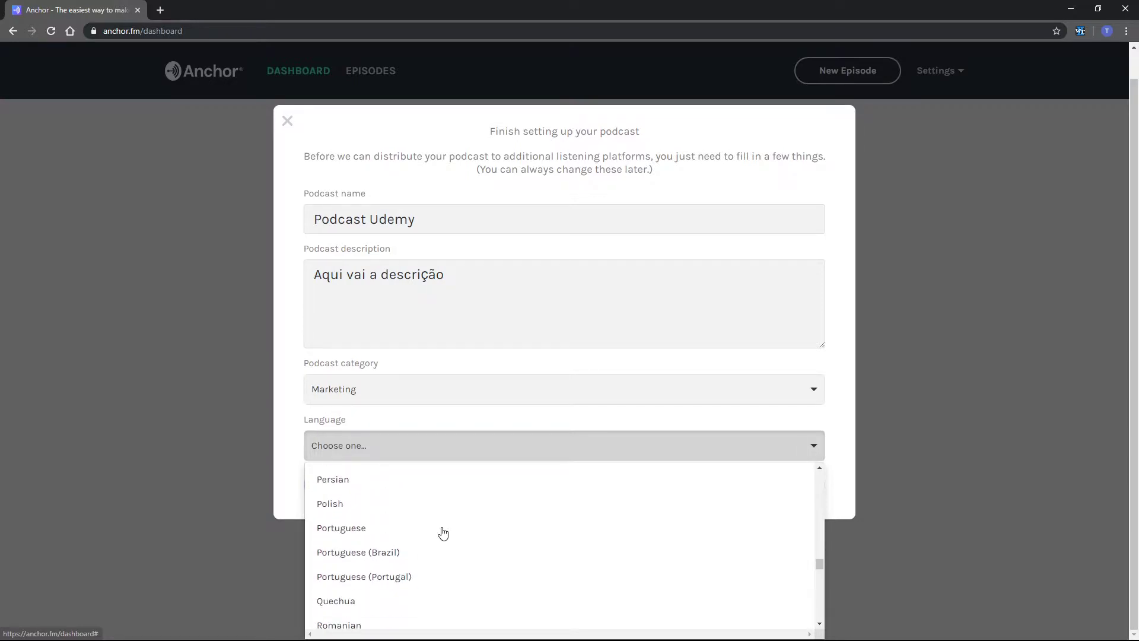
{"action": "left_click", "coordinate": [410, 553]}
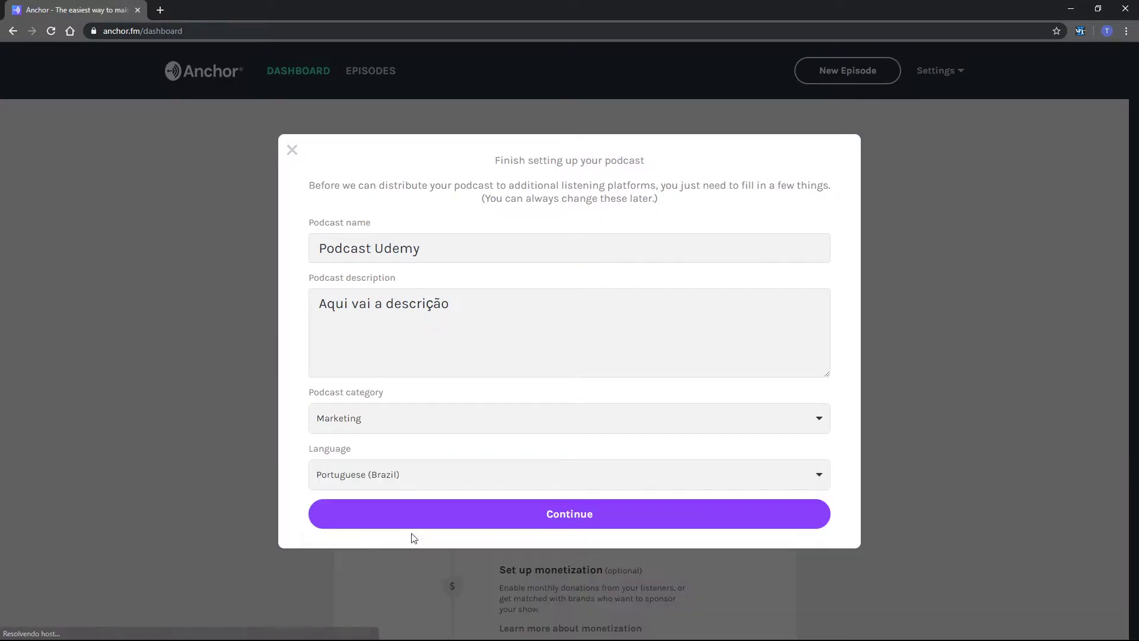
{"action": "left_click", "coordinate": [419, 477]}
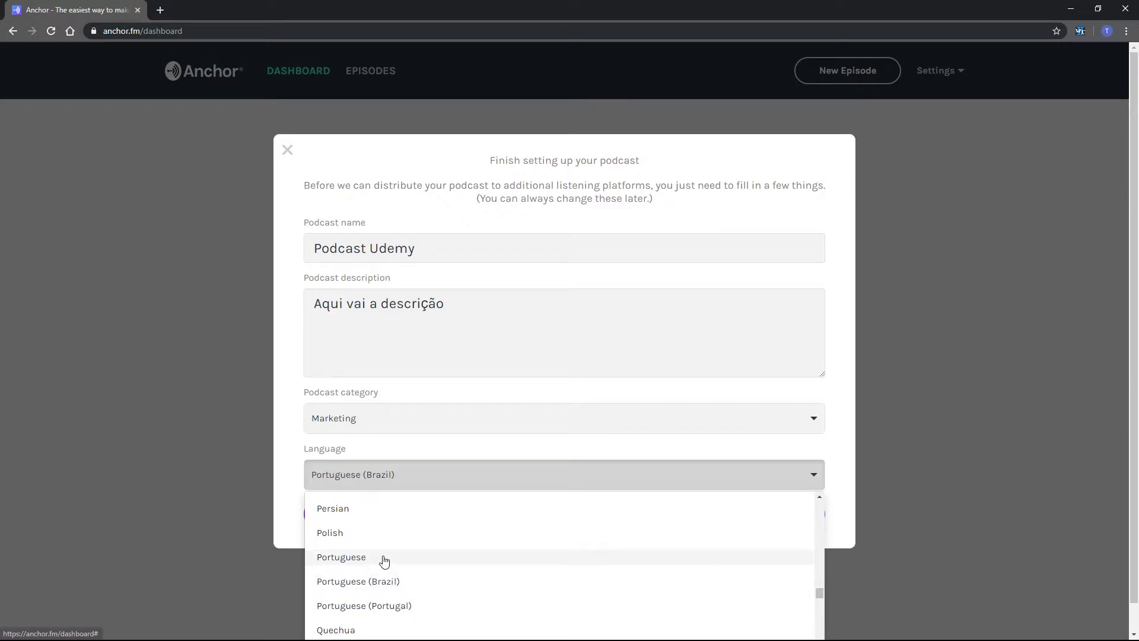
{"action": "left_click", "coordinate": [402, 582]}
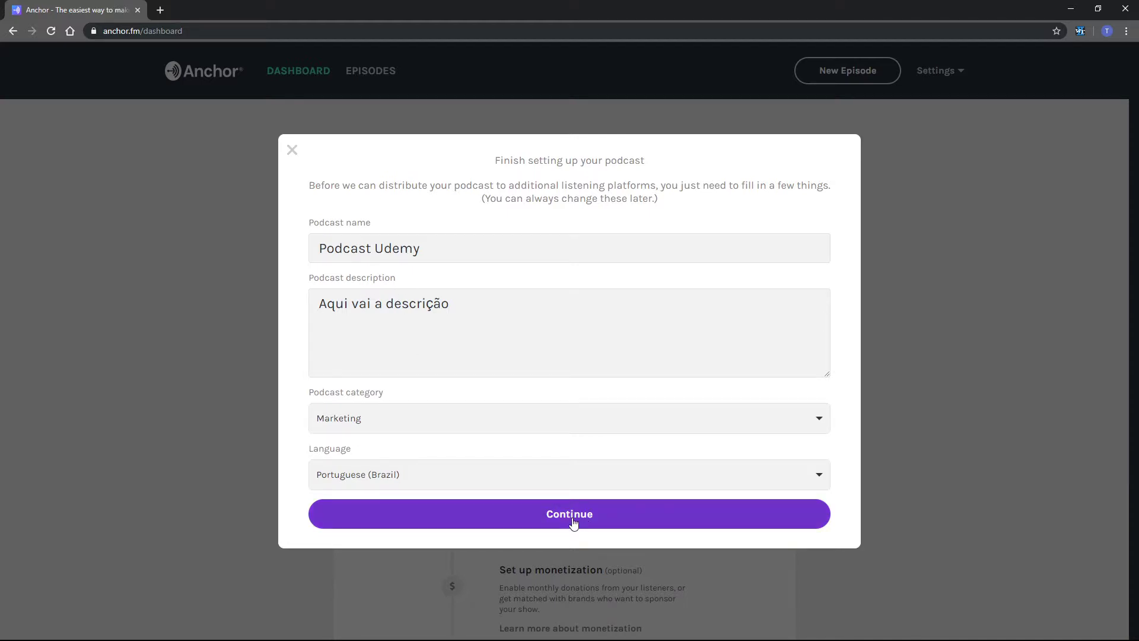
{"action": "left_click", "coordinate": [572, 517]}
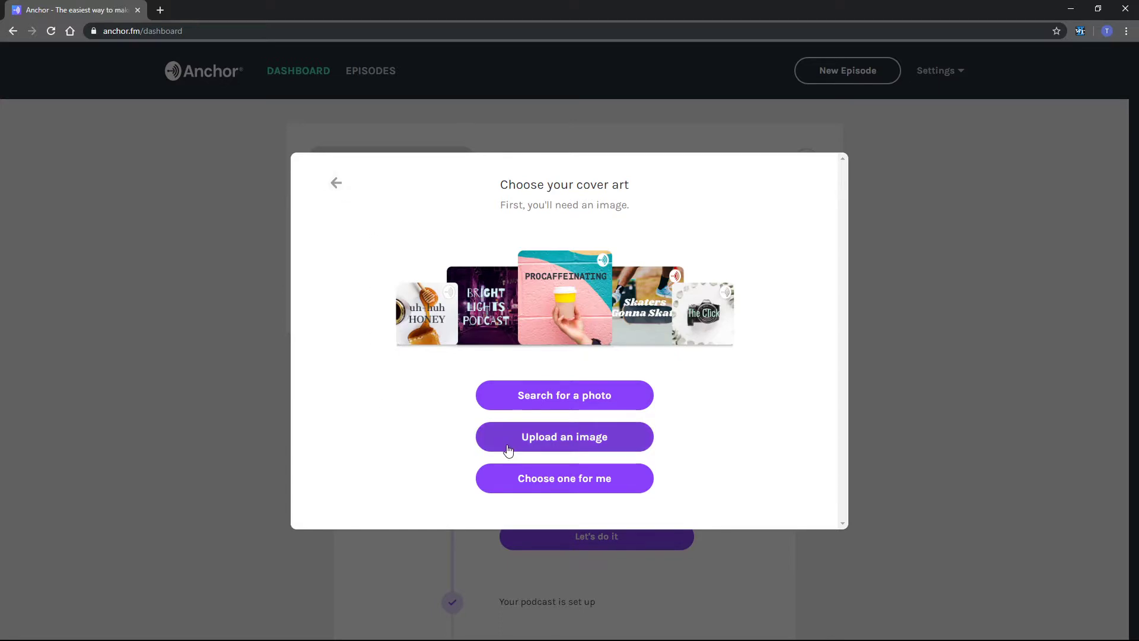
- Create the cover art from an automatically chosen image with the default crop and text, and accept the podcast's submission to all major platforms
{"action": "left_click", "coordinate": [583, 482]}
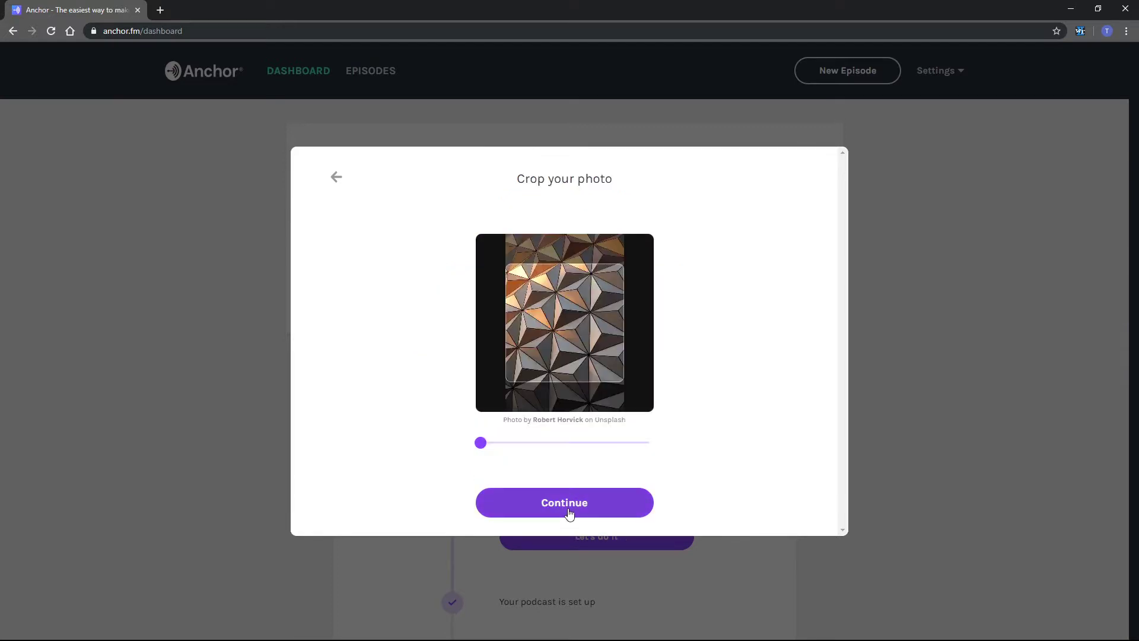
{"action": "left_click", "coordinate": [570, 514]}
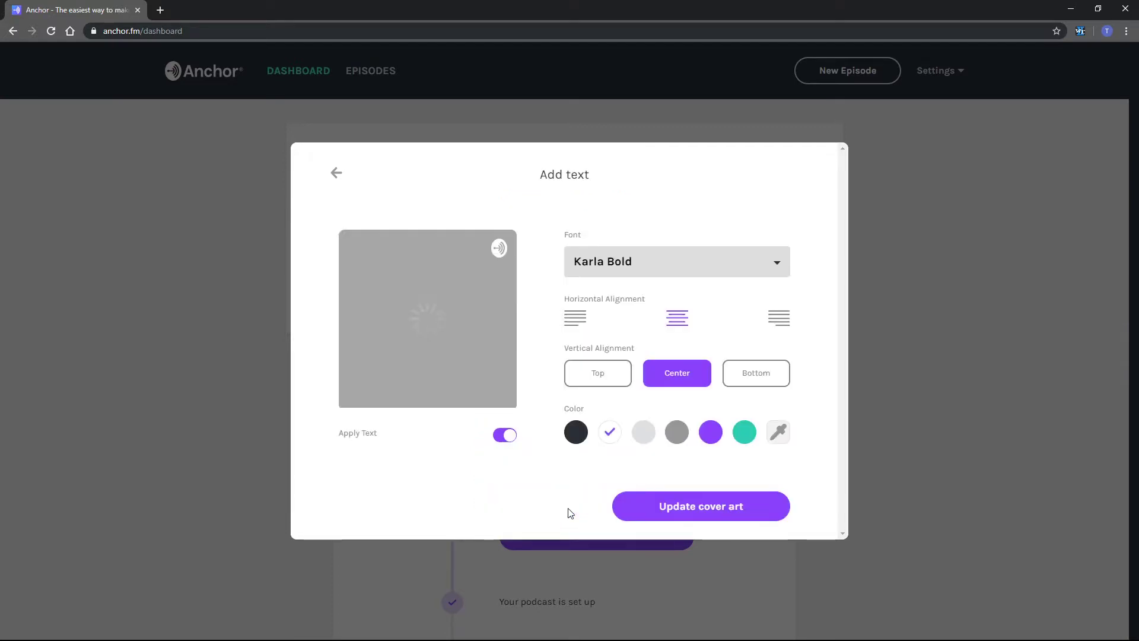
{"action": "left_click", "coordinate": [683, 509]}
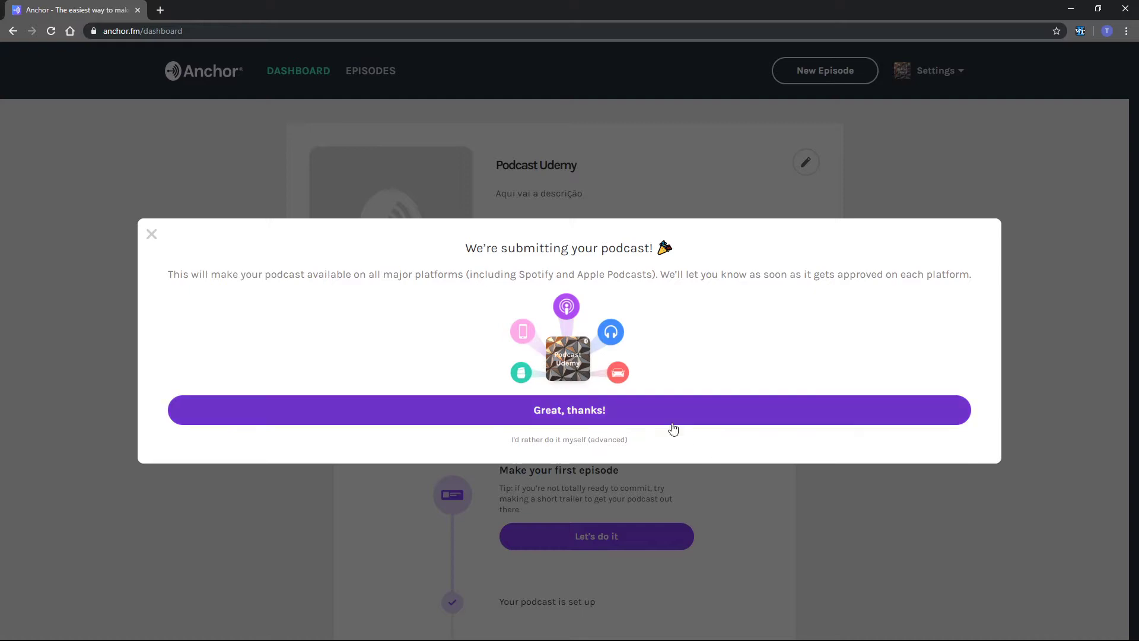
{"action": "left_click", "coordinate": [628, 412]}
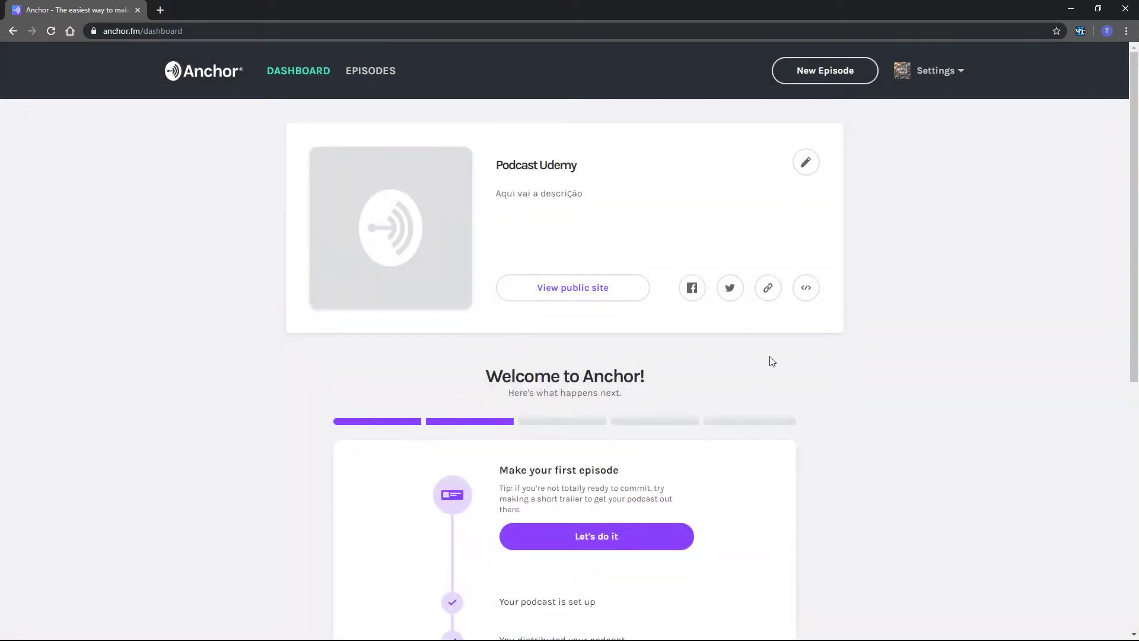
- Open the podcast's settings for editing from the dashboard
{"action": "scroll", "coordinate": [821, 338], "scroll_direction": "down", "scroll_amount": 3}
{"action": "scroll", "coordinate": [839, 347], "scroll_direction": "up", "scroll_amount": 3}
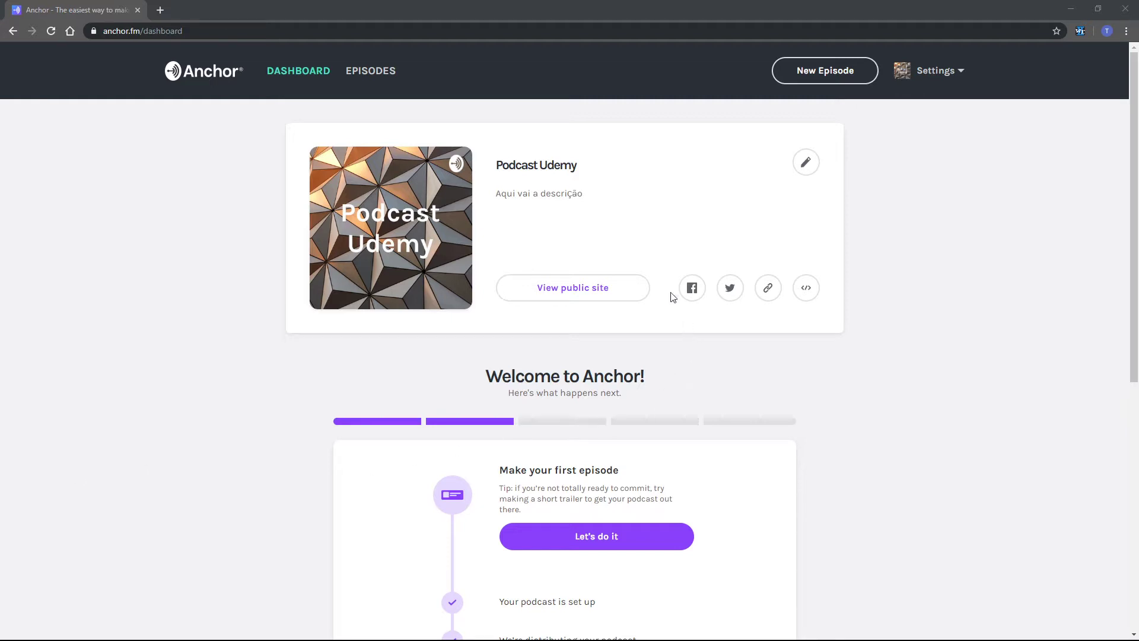
{"action": "left_click", "coordinate": [695, 192]}
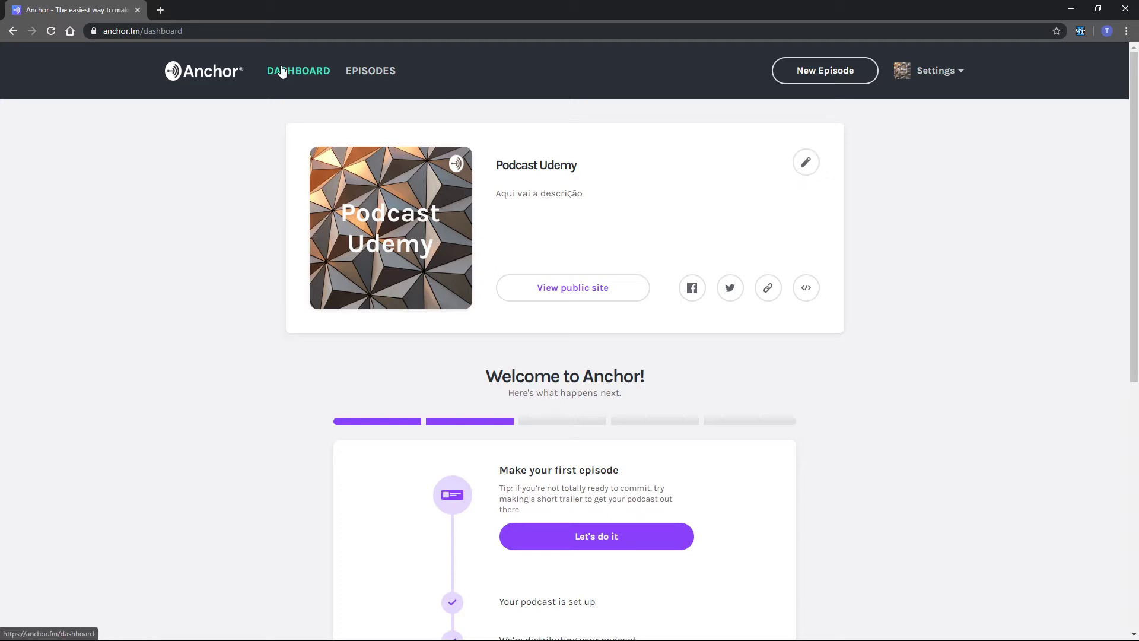
{"action": "left_click", "coordinate": [806, 165]}
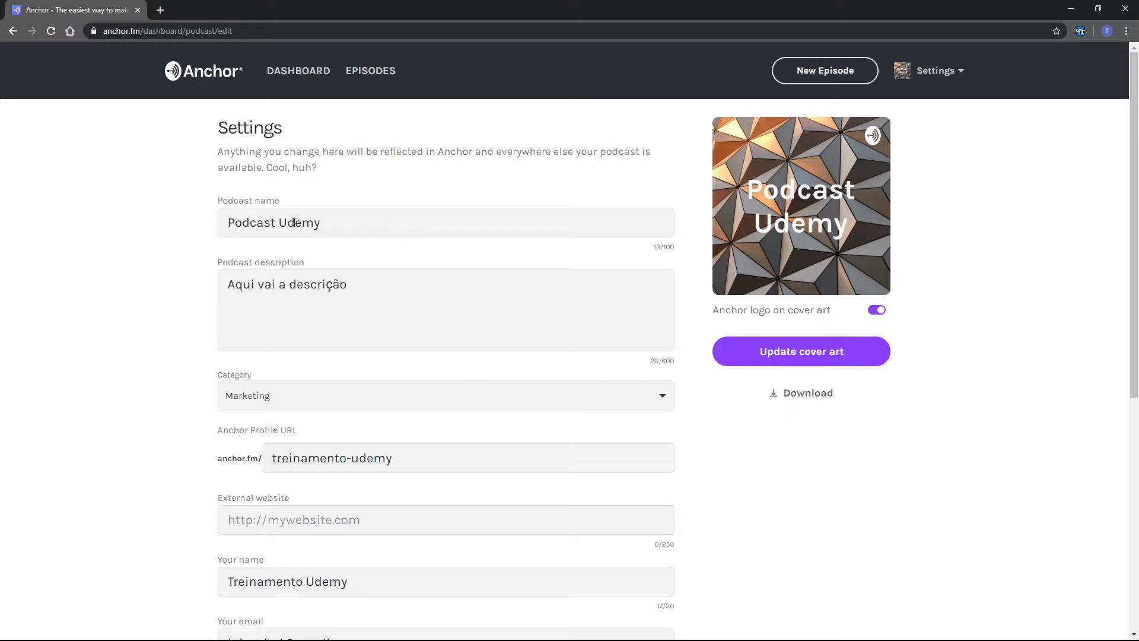
- Review the podcast settings: name, description, category, profile URL, external website, owner name, email and voice messages
{"action": "triple_click", "coordinate": [267, 219]}
{"action": "left_click", "coordinate": [371, 294]}
{"action": "triple_click", "coordinate": [291, 298]}
{"action": "left_click", "coordinate": [188, 298]}
{"action": "scroll", "coordinate": [529, 272], "scroll_direction": "down", "scroll_amount": 3}
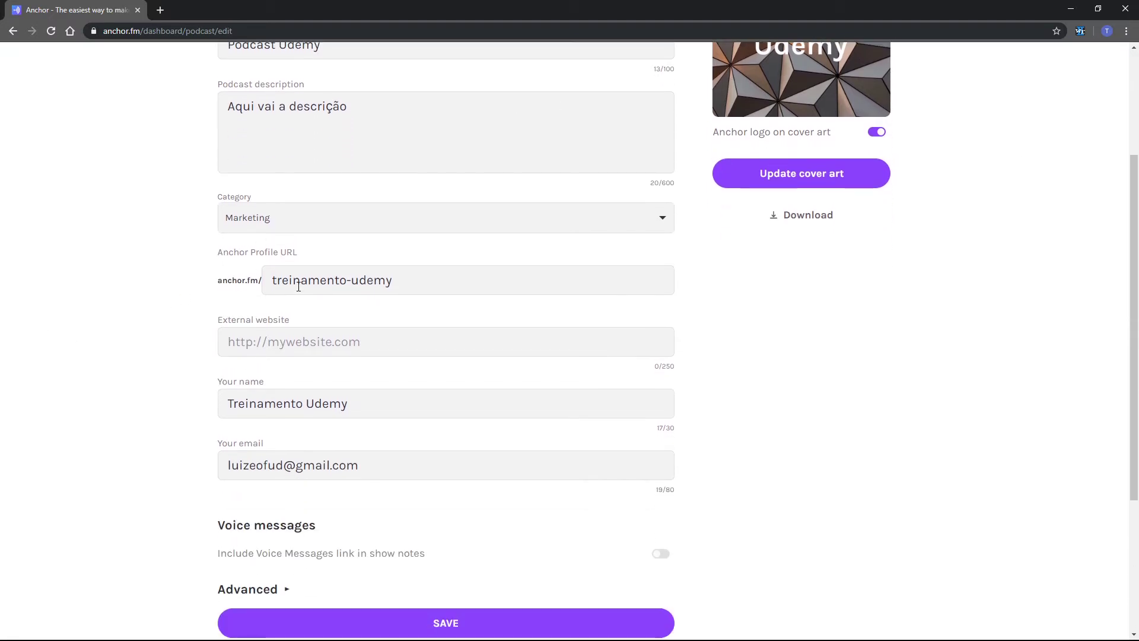
{"action": "triple_click", "coordinate": [302, 286]}
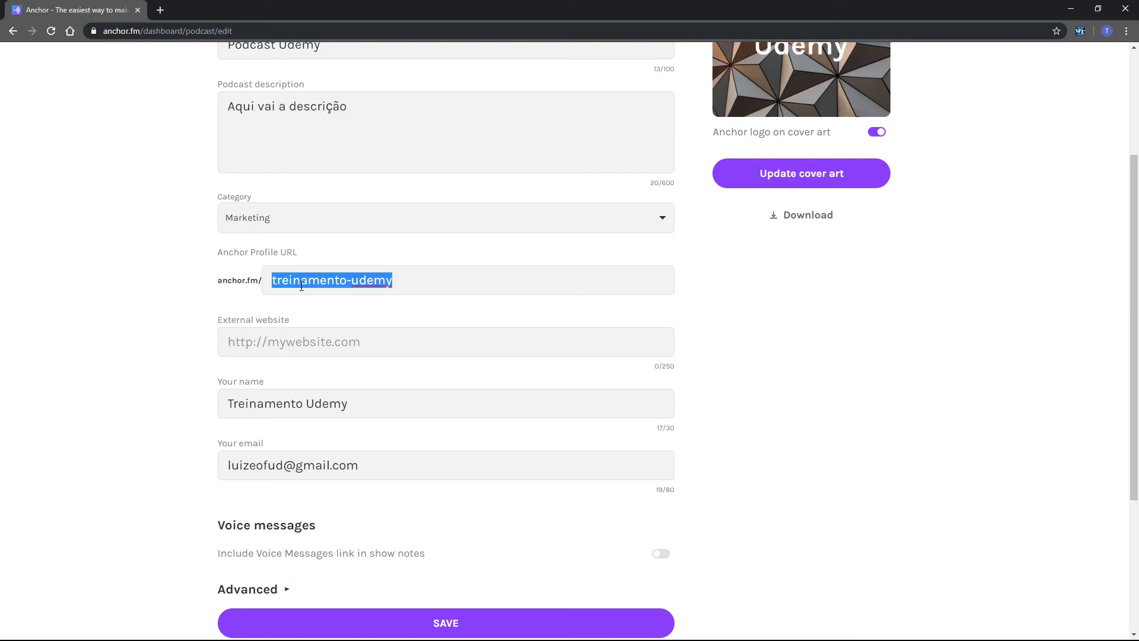
{"action": "left_click", "coordinate": [351, 344]}
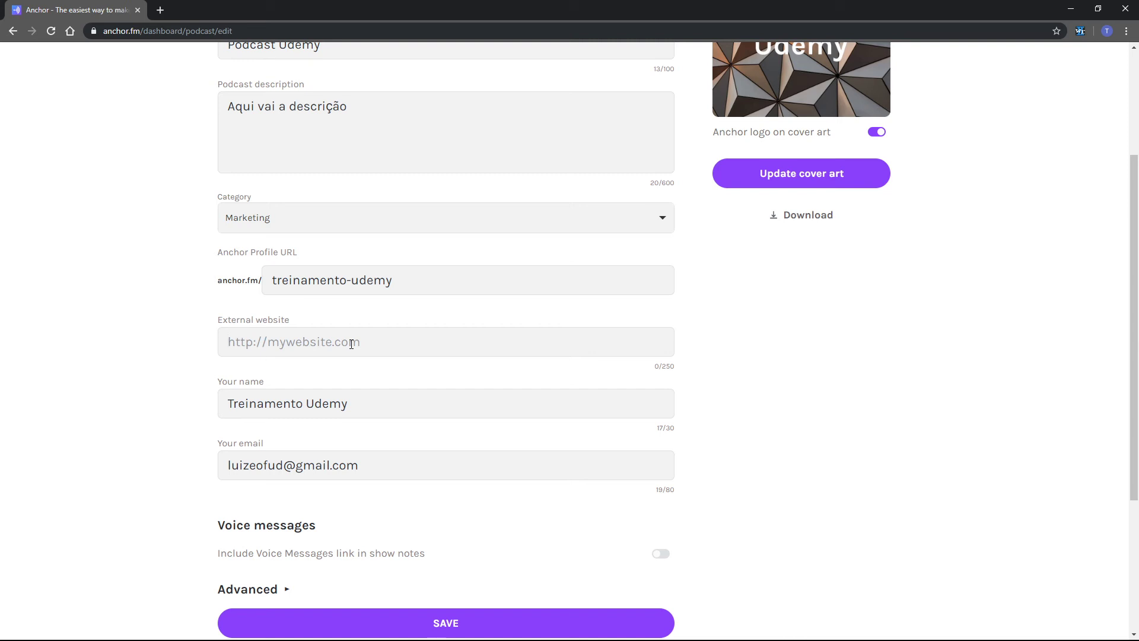
{"action": "scroll", "coordinate": [351, 344], "scroll_direction": "down", "scroll_amount": 1}
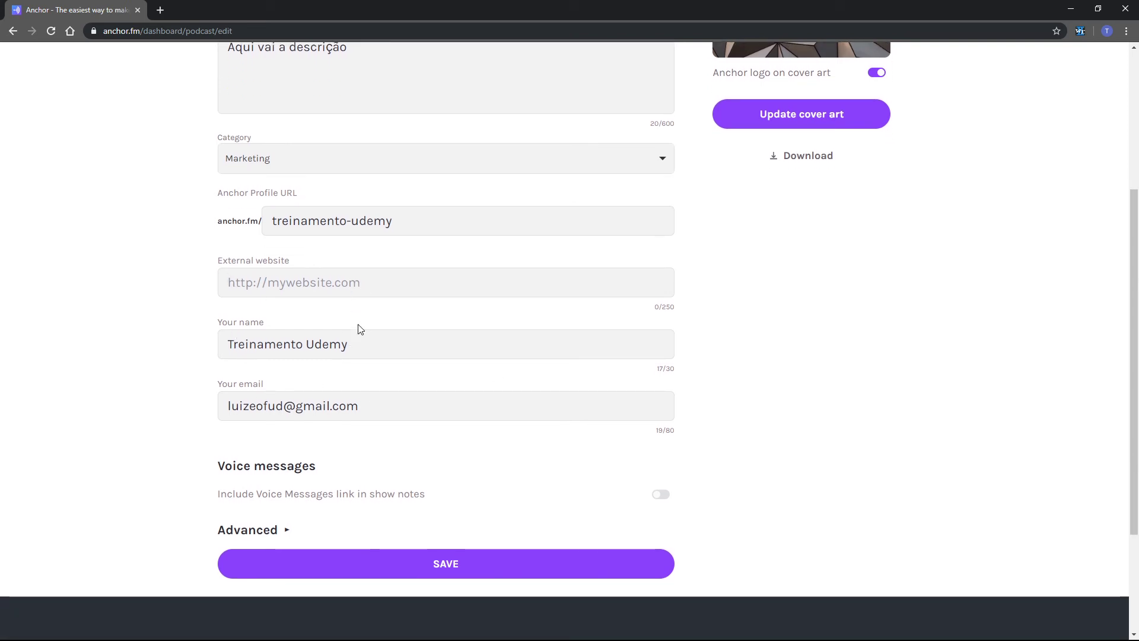
{"action": "scroll", "coordinate": [356, 329], "scroll_direction": "down", "scroll_amount": 2}
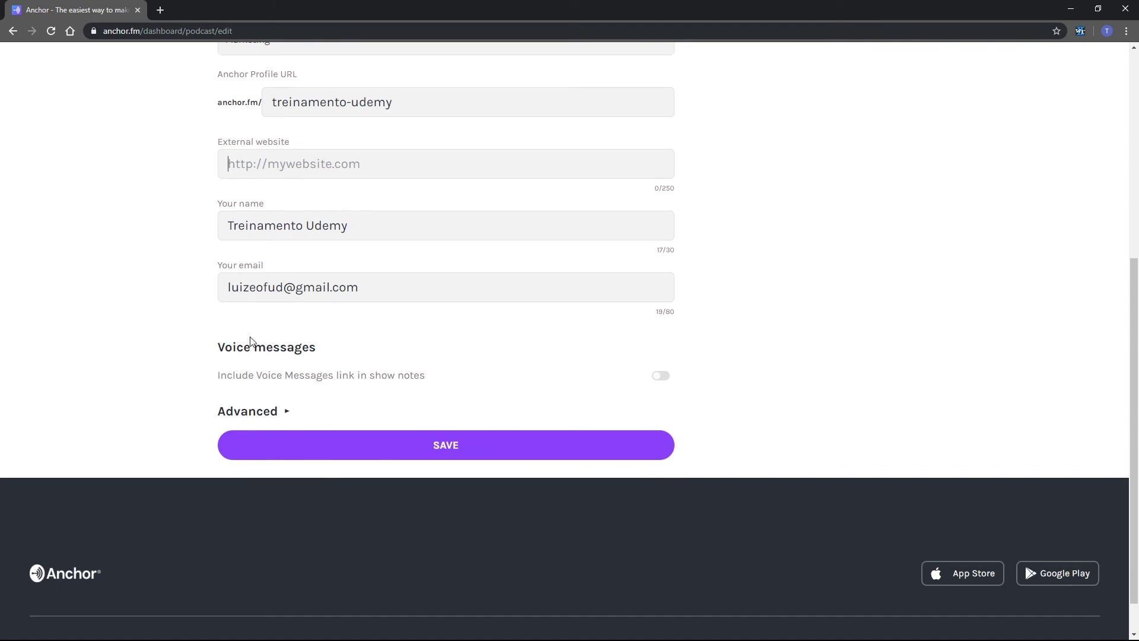
{"action": "scroll", "coordinate": [344, 330], "scroll_direction": "up", "scroll_amount": 2}
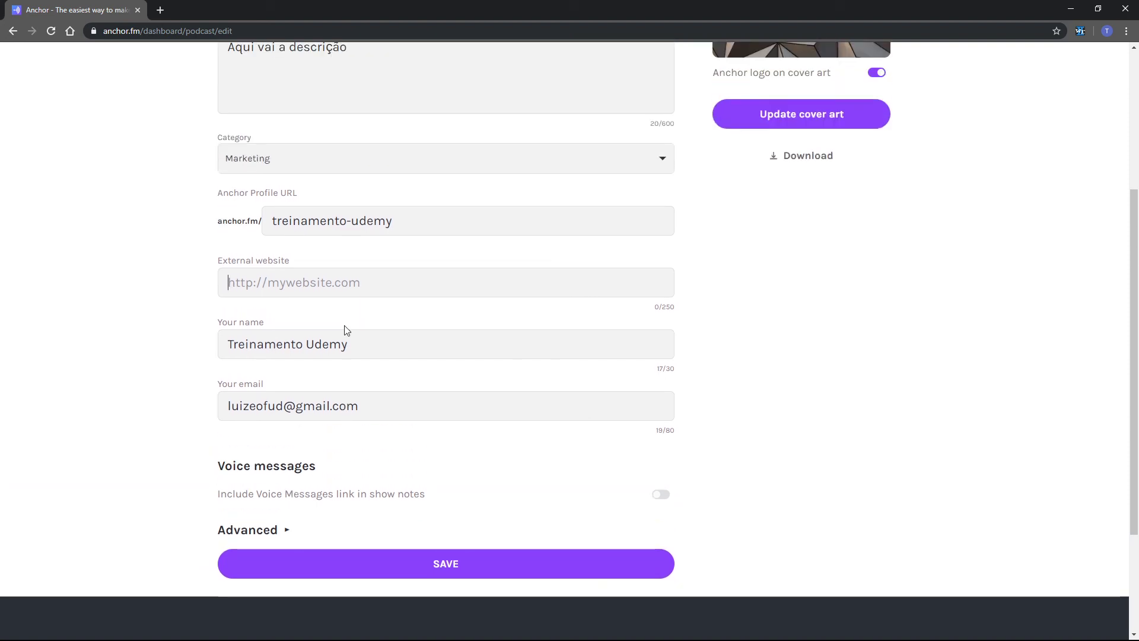
{"action": "scroll", "coordinate": [347, 330], "scroll_direction": "up", "scroll_amount": 4}
{"action": "scroll", "coordinate": [344, 308], "scroll_direction": "down", "scroll_amount": 2}
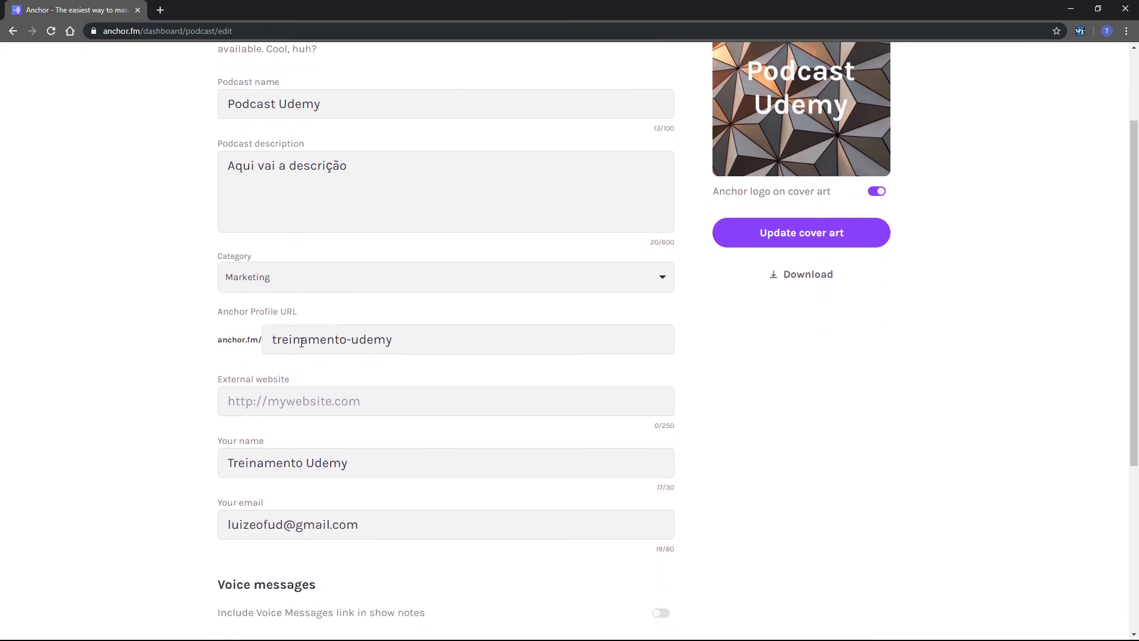
{"action": "scroll", "coordinate": [301, 342], "scroll_direction": "down", "scroll_amount": 2}
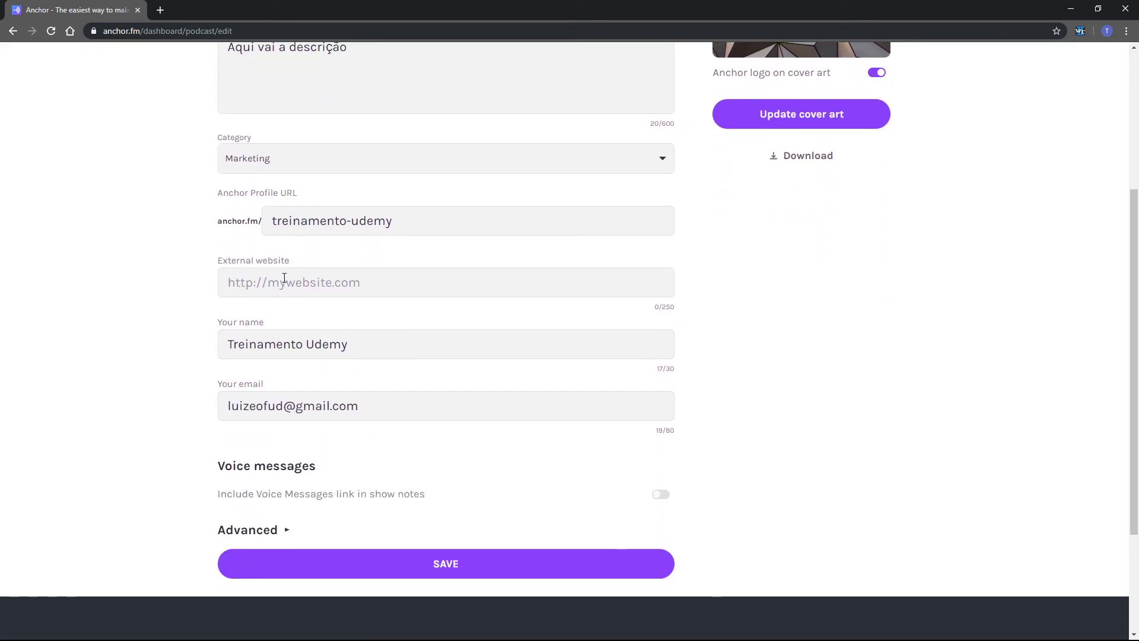
- Save the podcast settings with the external website left empty
{"action": "left_click", "coordinate": [250, 291]}
{"action": "left_click", "coordinate": [461, 573]}
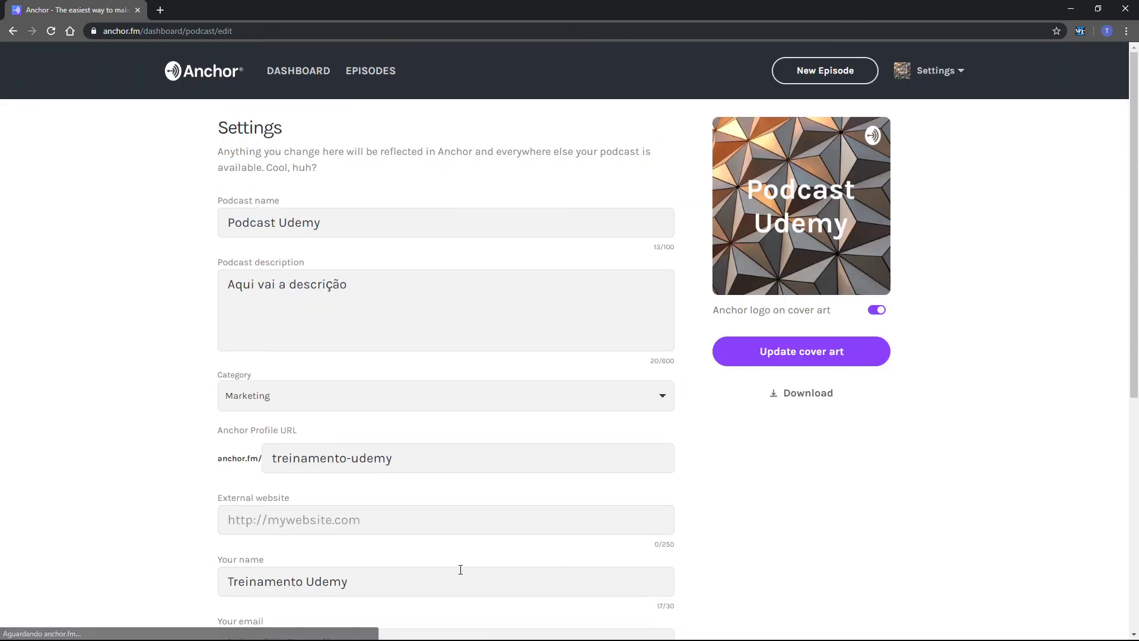